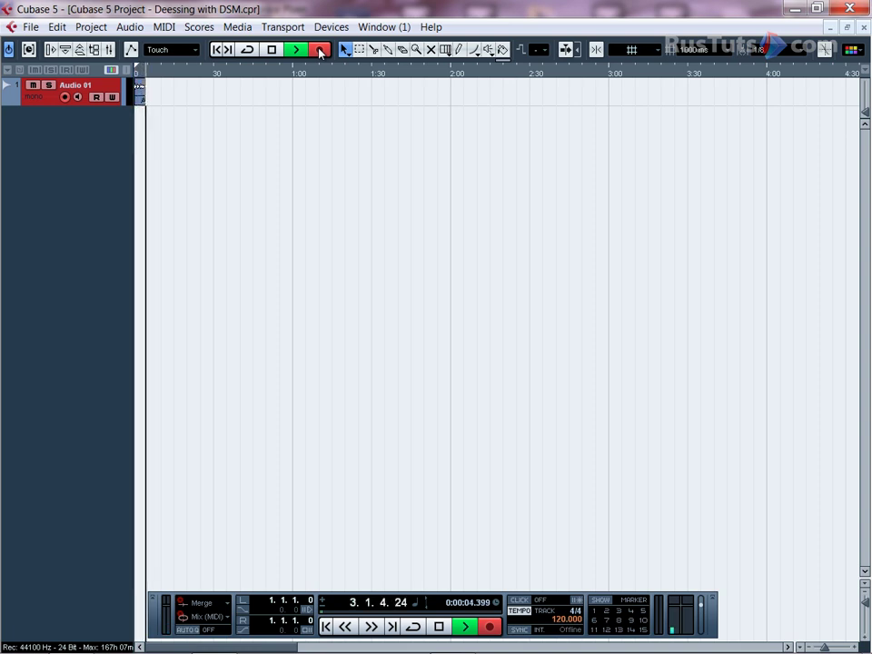
- Stop recording on Audio 01 and enlarge the recorded clip horizontally and vertically in the timeline
key(space)
mouse_move(827, 646)
mouse_down()
mouse_move(847, 647)
mouse_move(834, 647)
mouse_up()
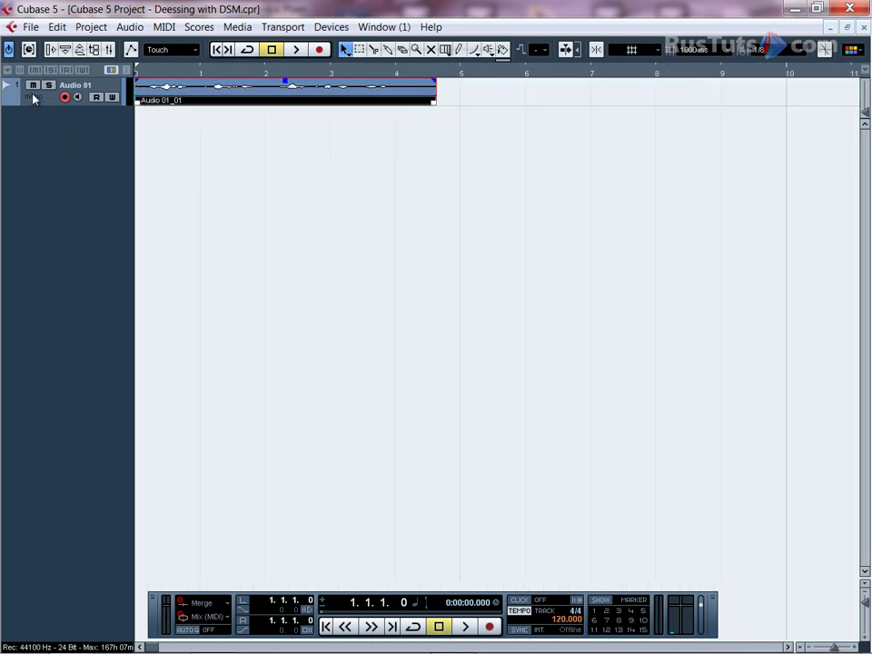
drag(32, 105, 53, 210)
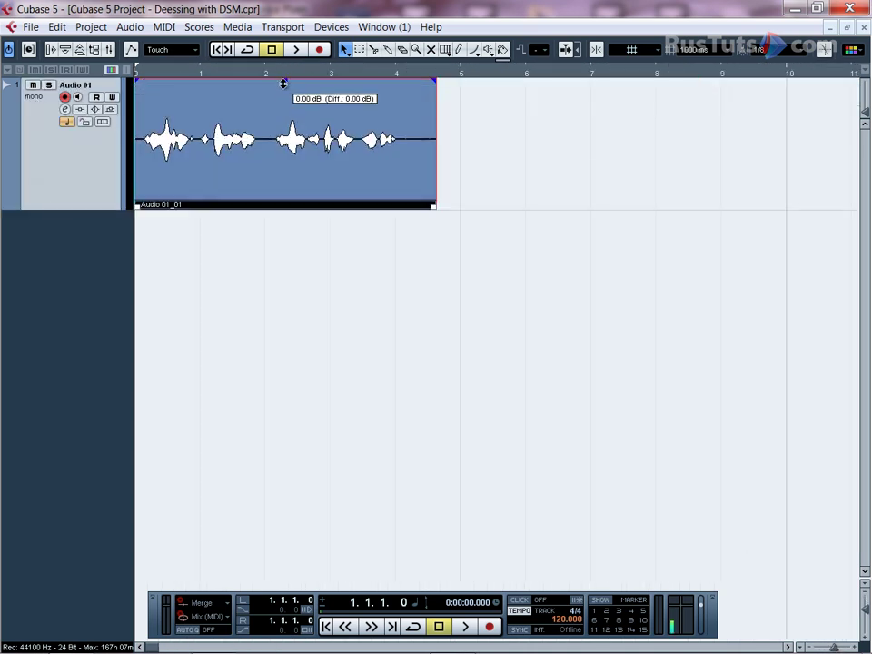
- Raise the volume of the recorded Audio 01 clip and play it back
drag(283, 84, 281, 77)
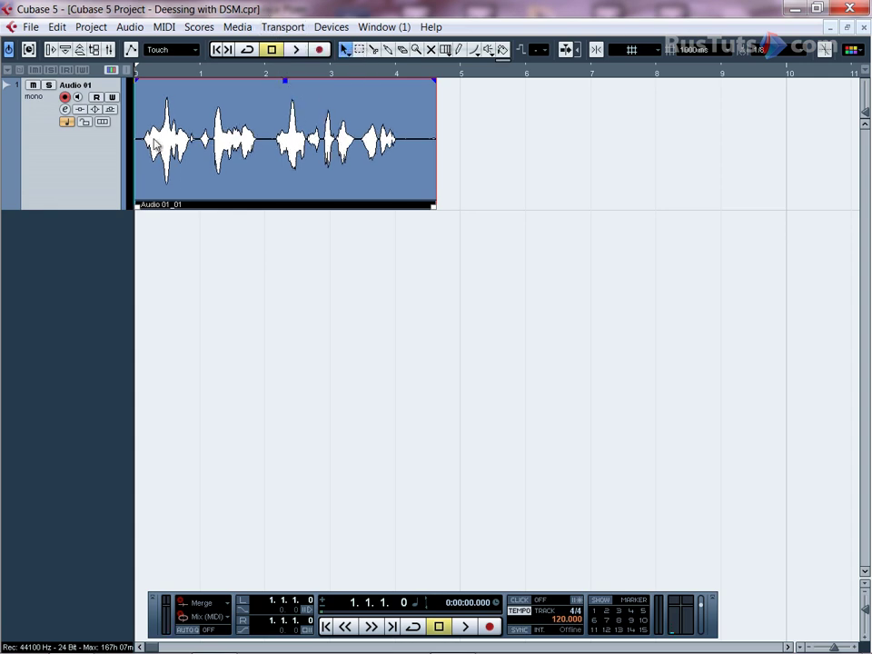
key(space)
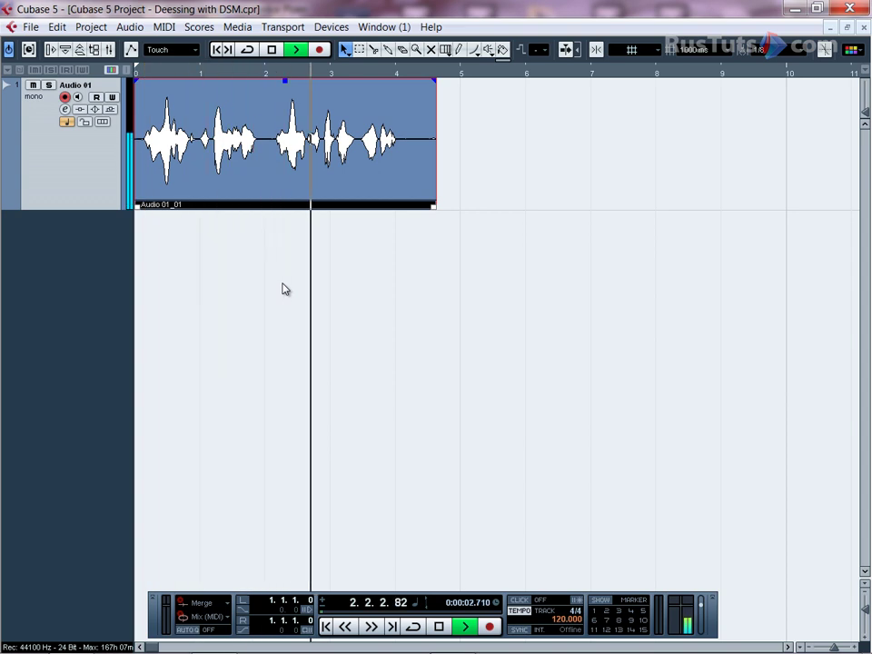
key(space)
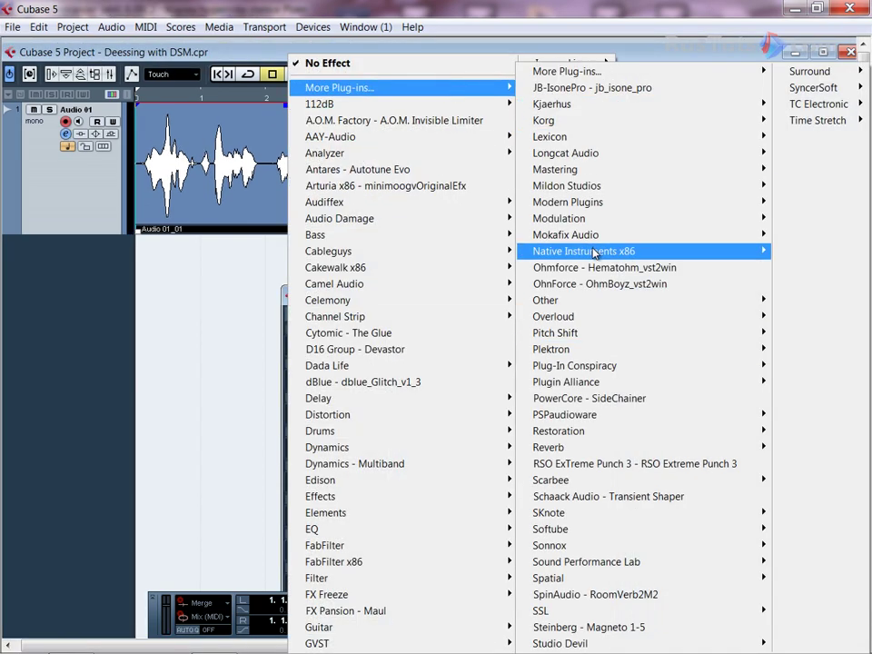
- Insert Enhanced EQ in Audio 01's first insert slot and set its low frequency to 120 Hz with some boost and about 1.40 cut
mouse_move(593, 252)
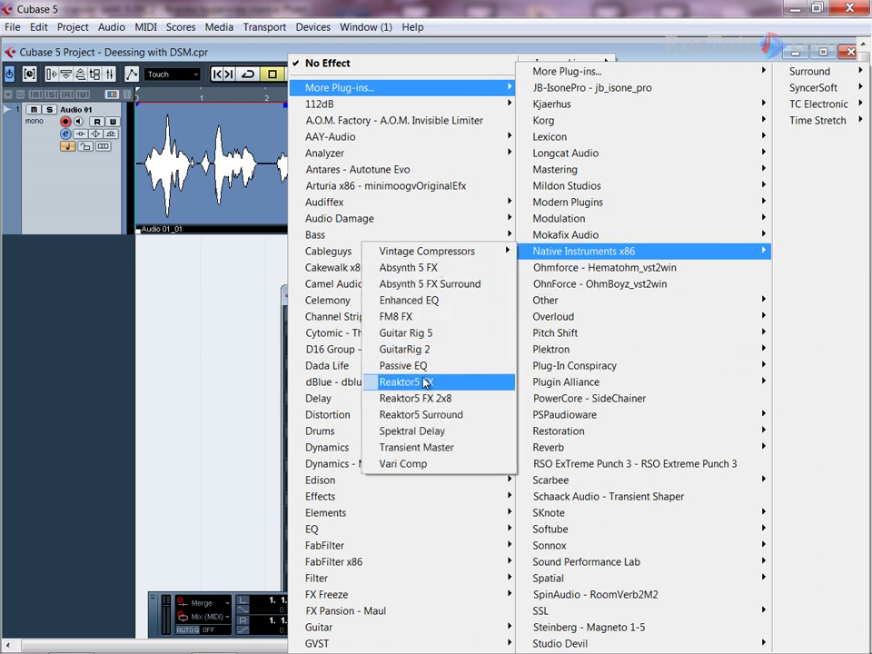
click(416, 301)
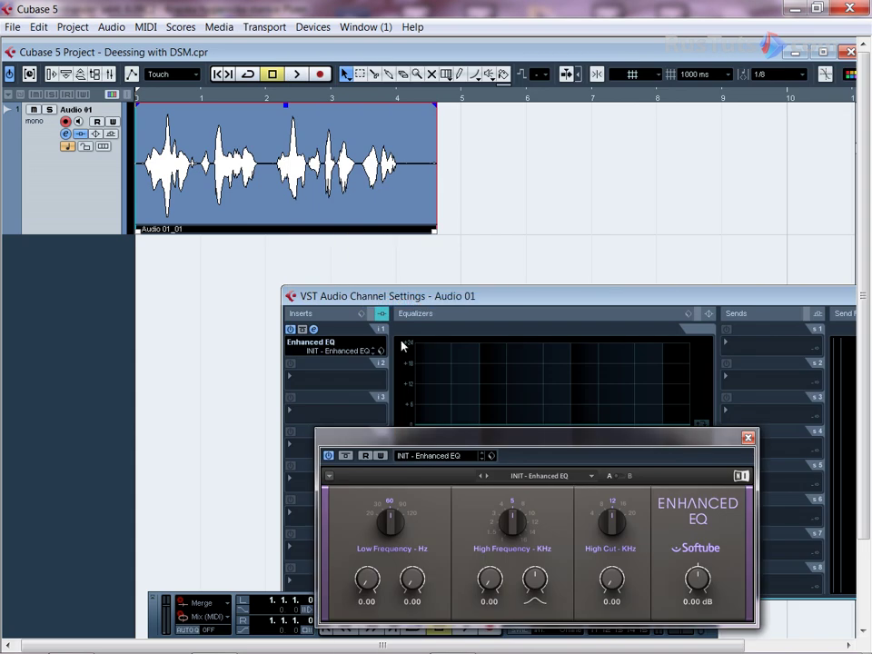
key(space)
drag(394, 532, 411, 482)
drag(412, 581, 412, 560)
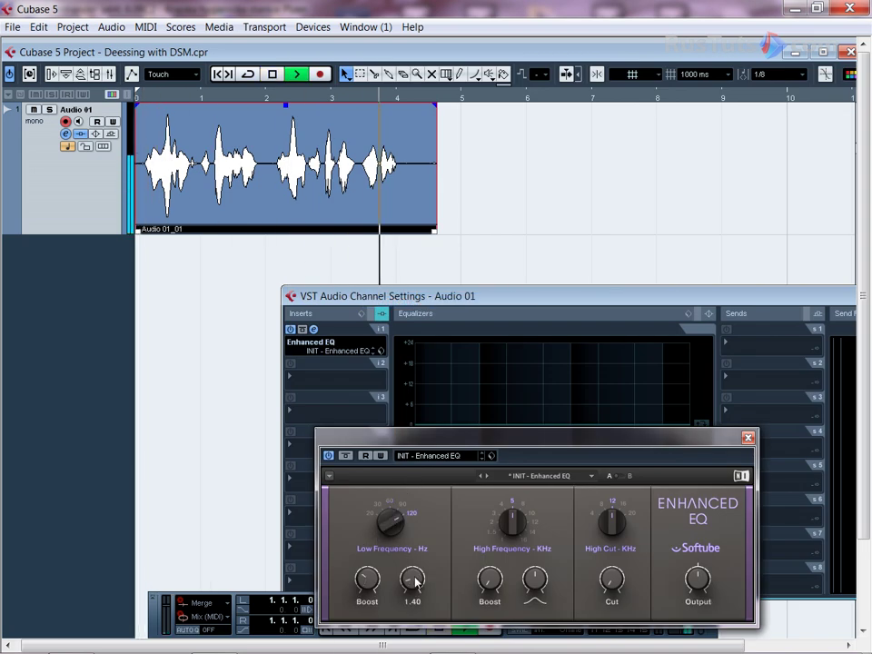
key(space)
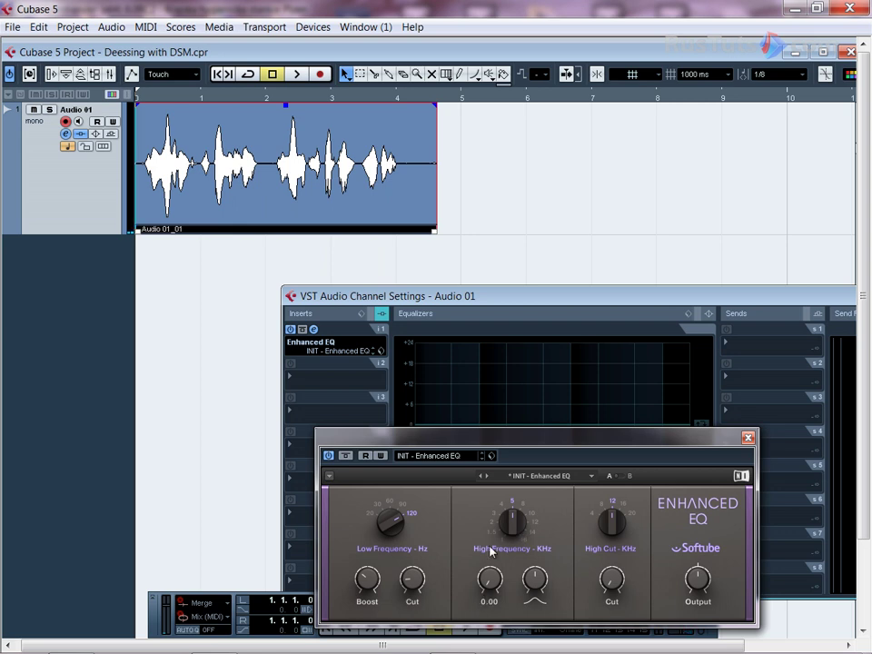
- Set the Enhanced EQ high-frequency boost to 7.20, adjust its bandwidth, and set the High Cut frequency to 20 kHz
key(space)
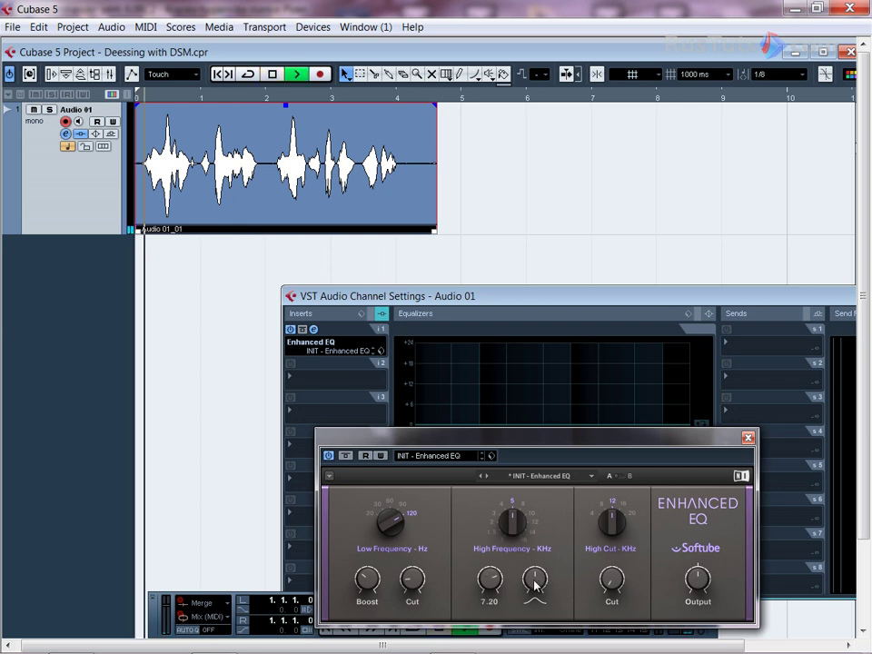
drag(487, 625, 503, 598)
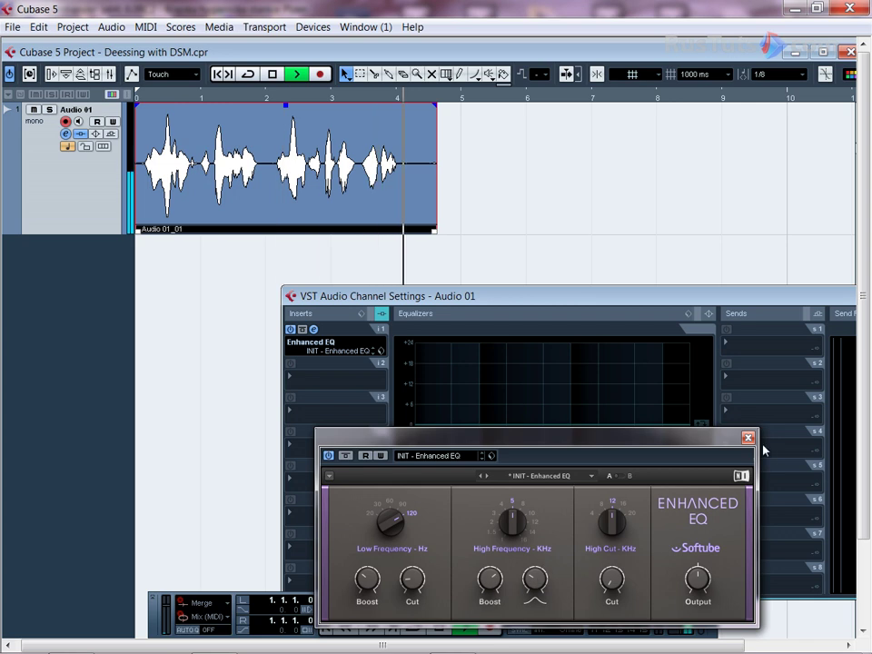
key(space)
key(space)
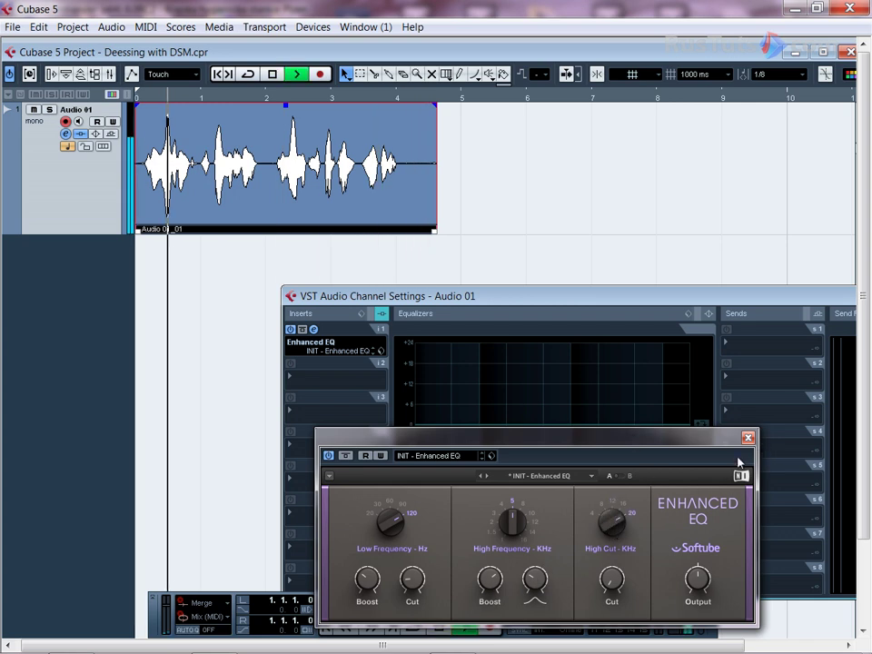
- Close the Enhanced EQ window and listen to the equalized vocal clip from its start
click(748, 438)
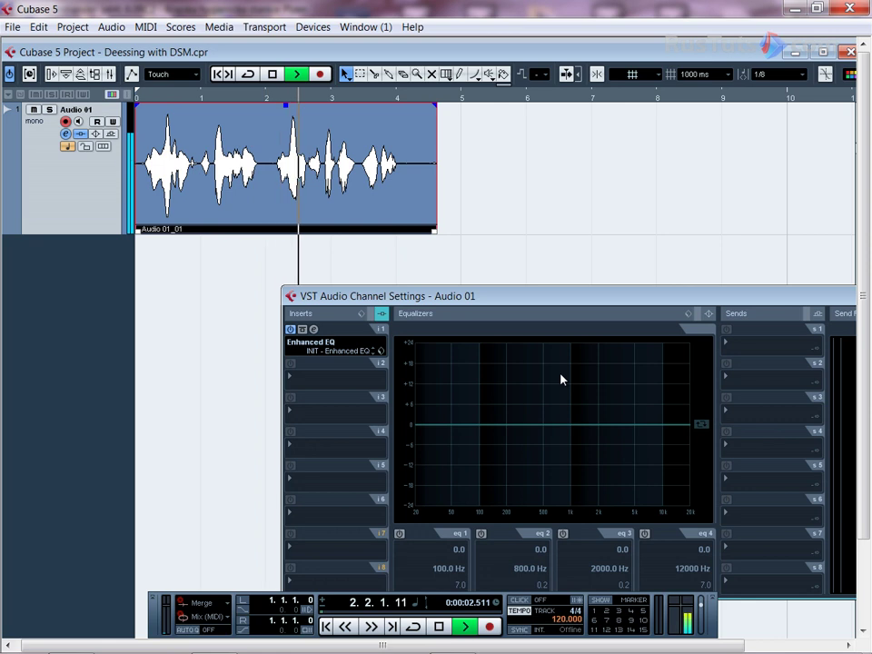
key(space)
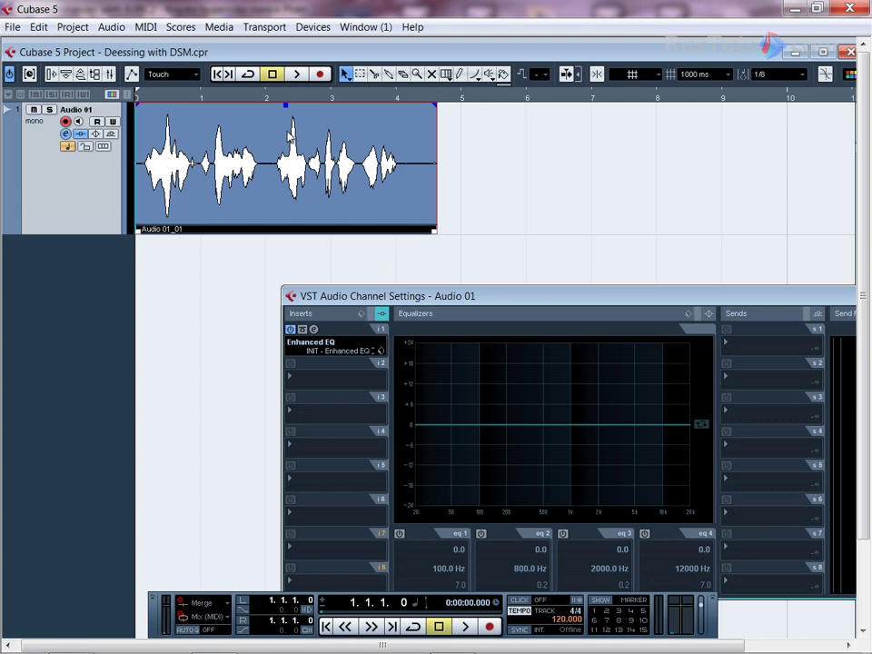
key(space)
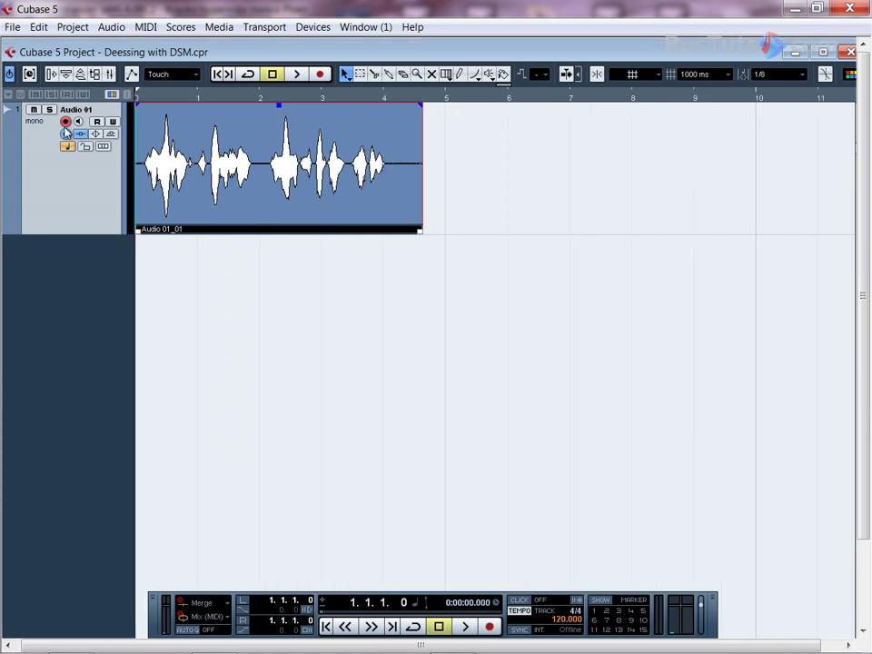
- Open the channel settings of Audio 01 and insert the Plugin Alliance Dynamic Spectrum Mapper V2
click(66, 133)
click(211, 293)
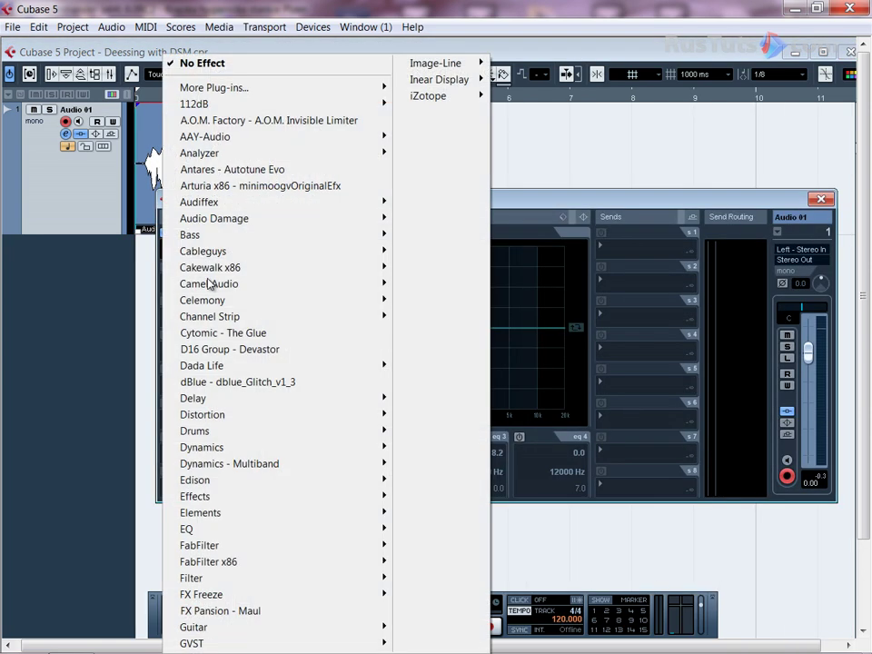
mouse_move(325, 91)
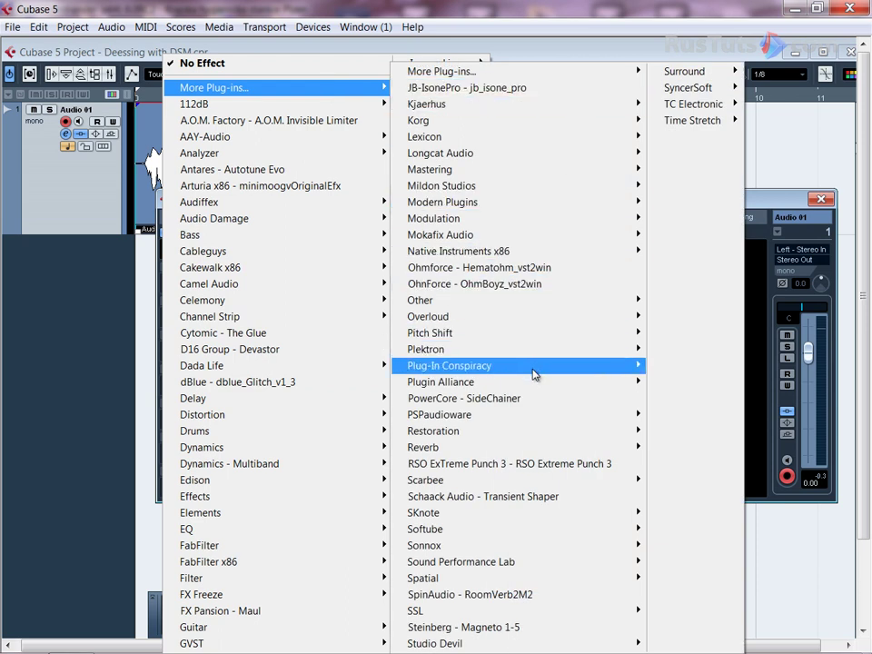
mouse_move(536, 382)
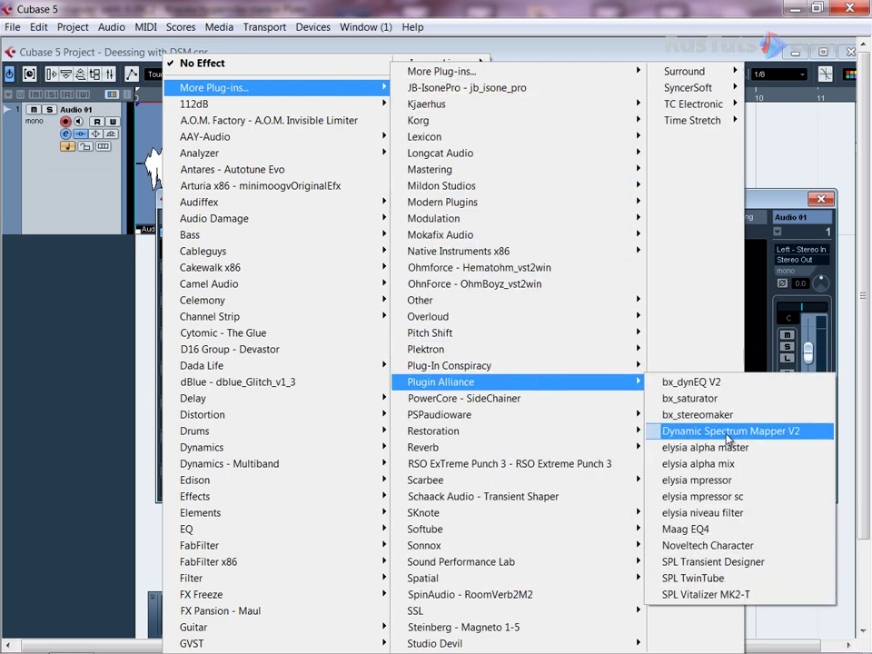
click(754, 430)
- Set the cycle range around the loud sibilant from about 2.1 to 2.6 seconds and loop its playback
click(272, 83)
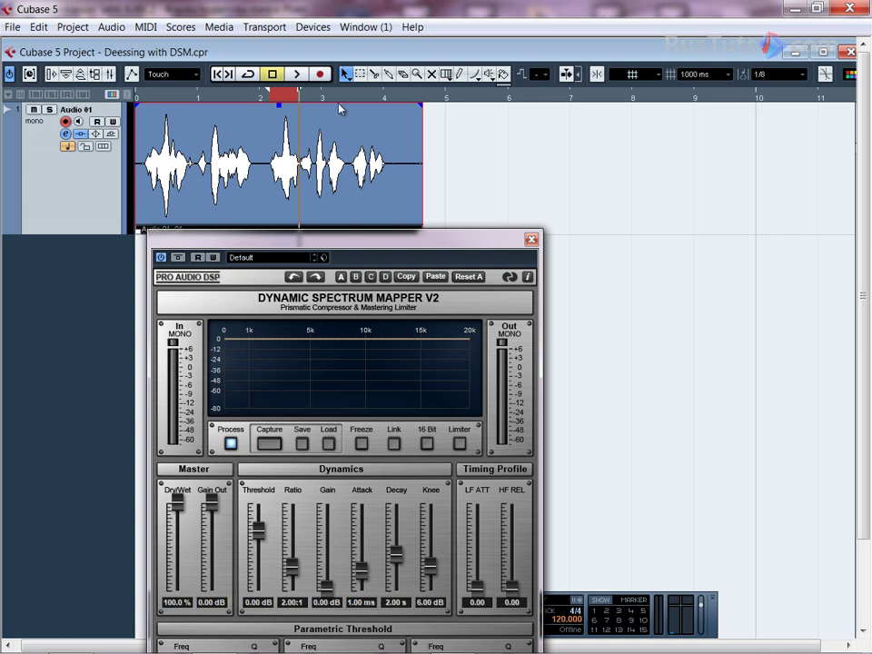
drag(266, 90, 351, 98)
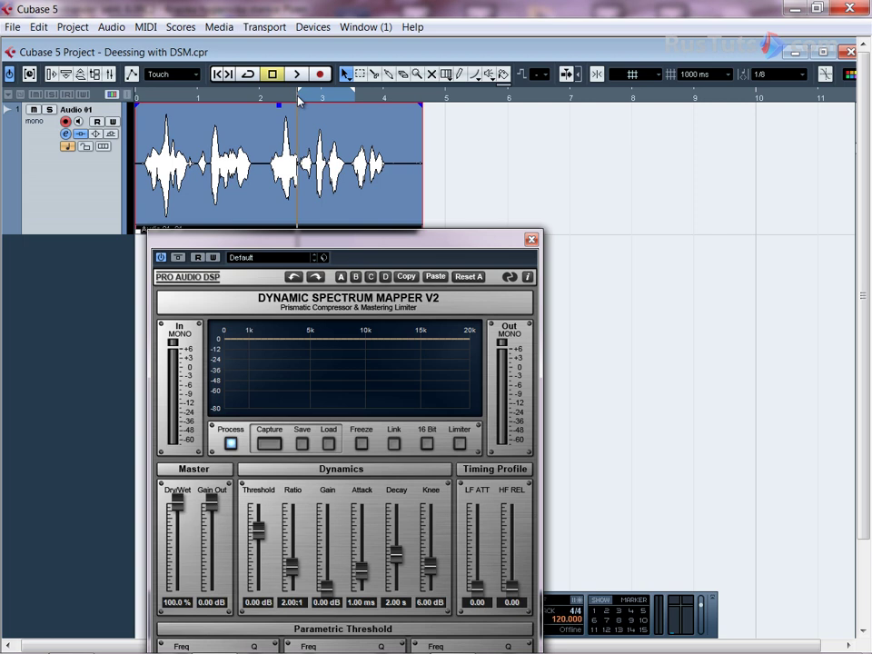
key(space)
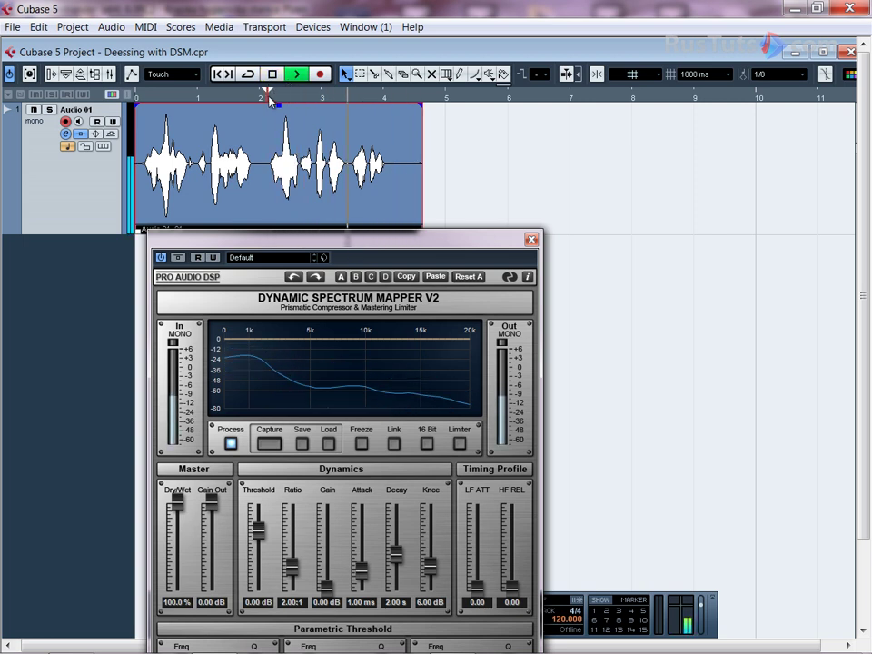
key(space)
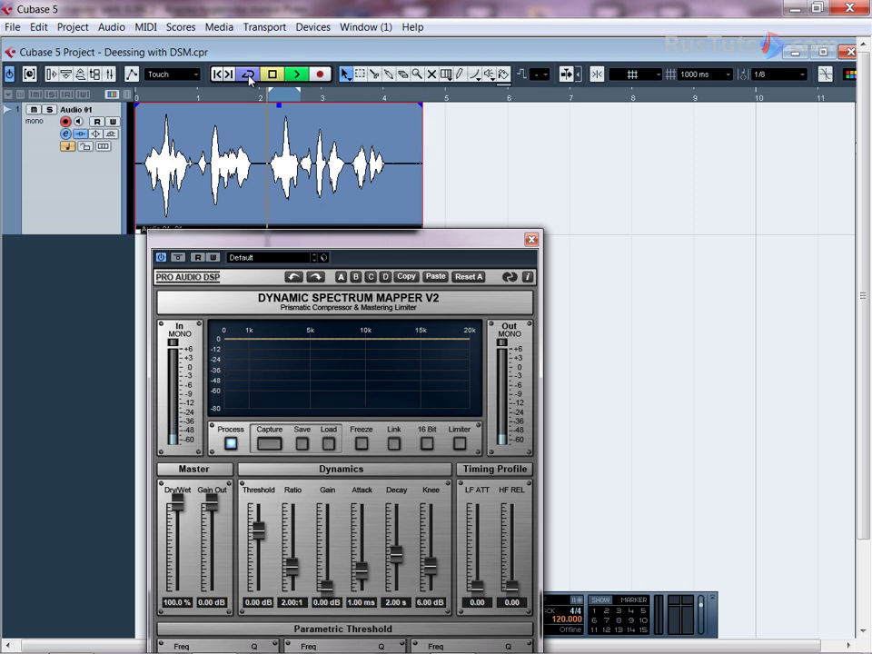
key(space)
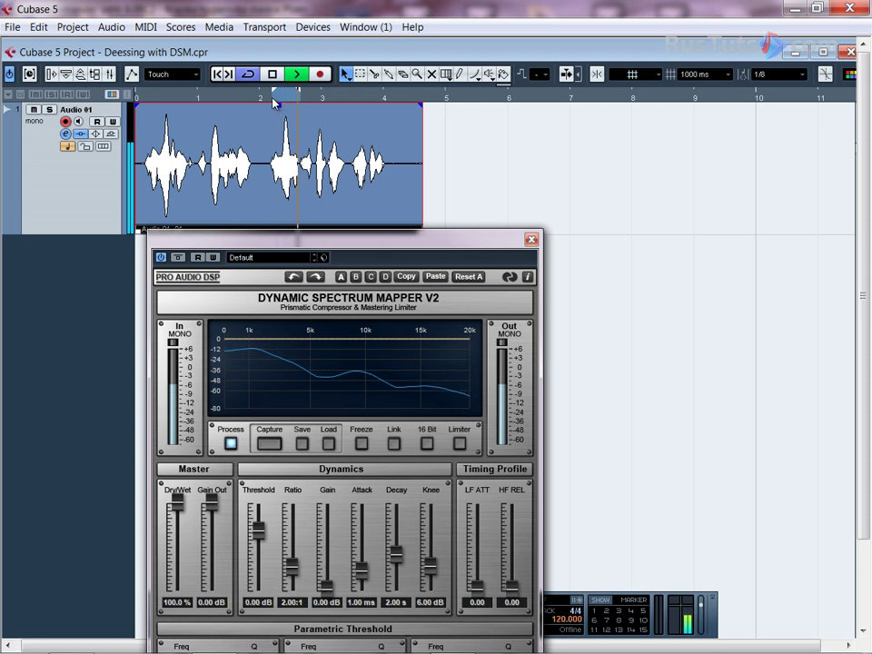
- Capture the looped sibilant's spectrum in Dynamic Spectrum Mapper, raise the threshold to 24.0 dB, and extend the cycle range over the whole clip
drag(310, 238, 322, 164)
click(281, 370)
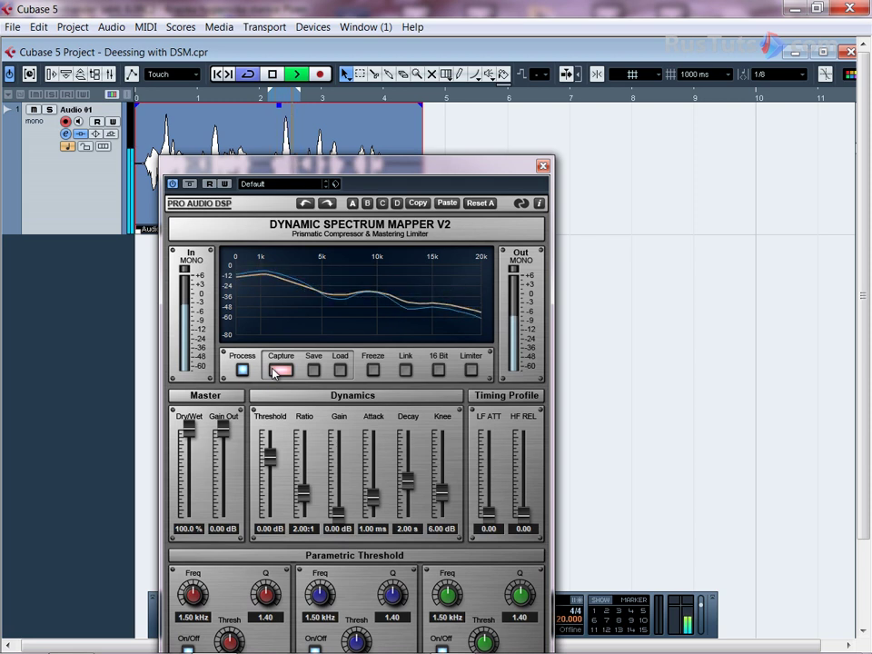
click(275, 372)
key(space)
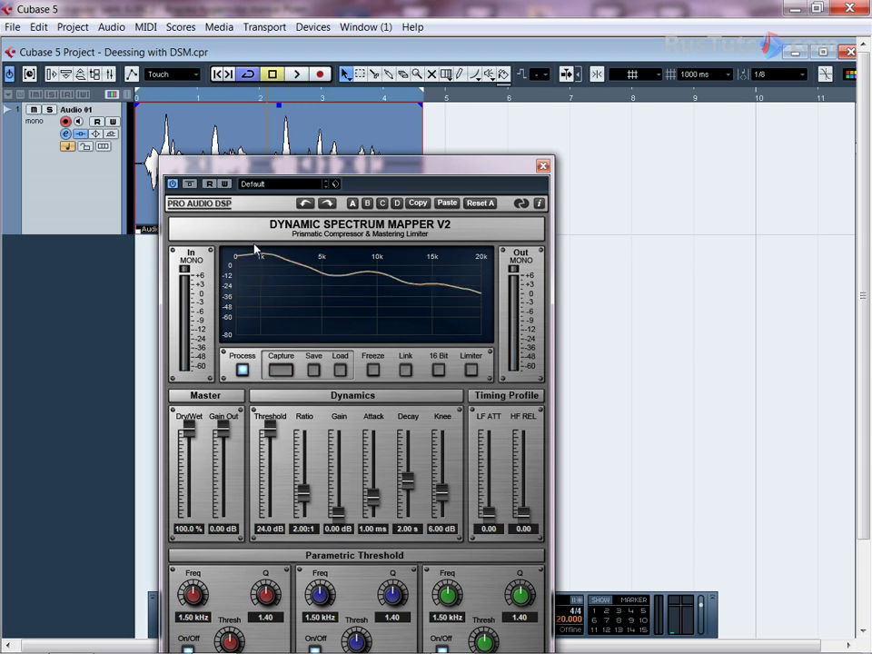
- Set the compressor's ratio to 100:1, attack to 0.10 ms, decay to 200 ms and knee to 1.00 dB, and start playback
click(217, 75)
drag(292, 193, 313, 151)
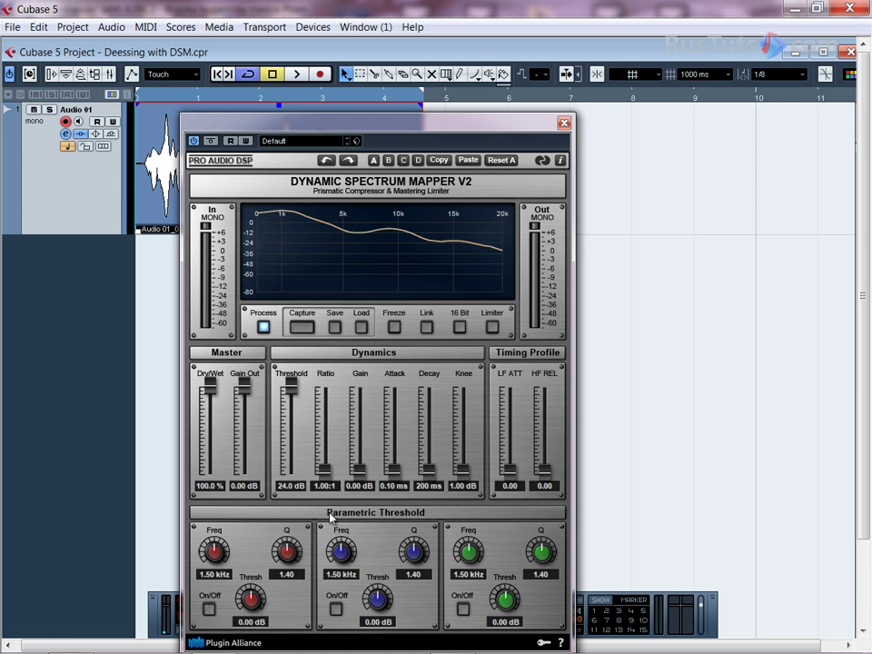
drag(333, 479, 349, 323)
key(space)
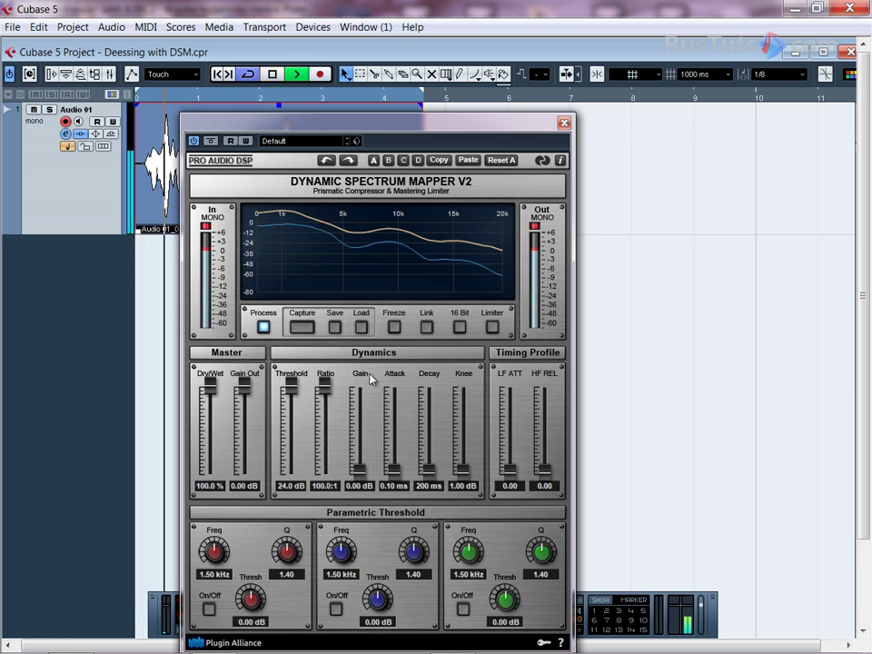
- While listening, set threshold to 5.44 dB, gain to 4.69 dB, attack to 7.74 ms, knee to 6.64 dB, LF ATT to 0.27 and HF REL to 0.55
drag(289, 385, 291, 405)
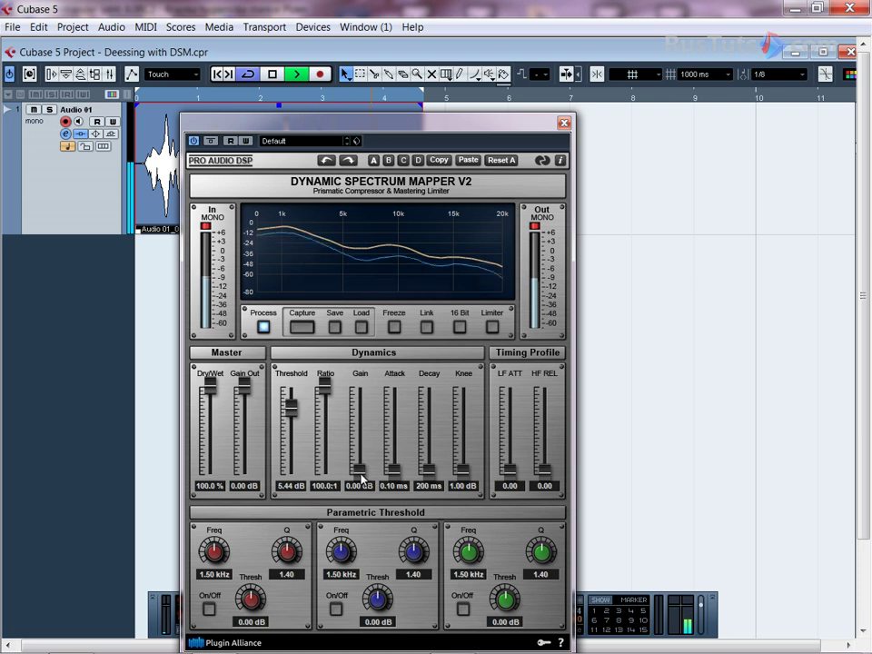
drag(360, 467, 360, 457)
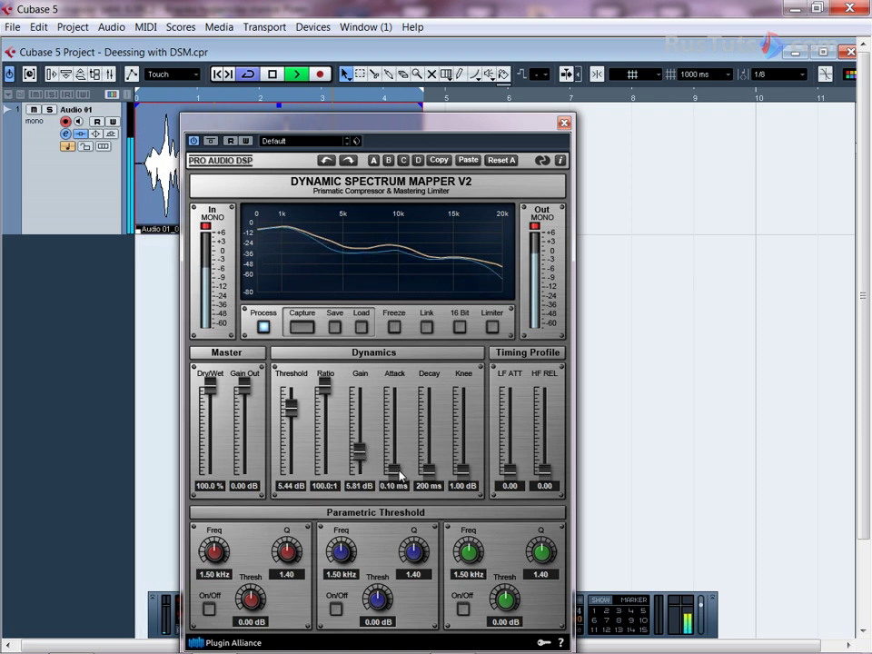
drag(397, 475, 398, 450)
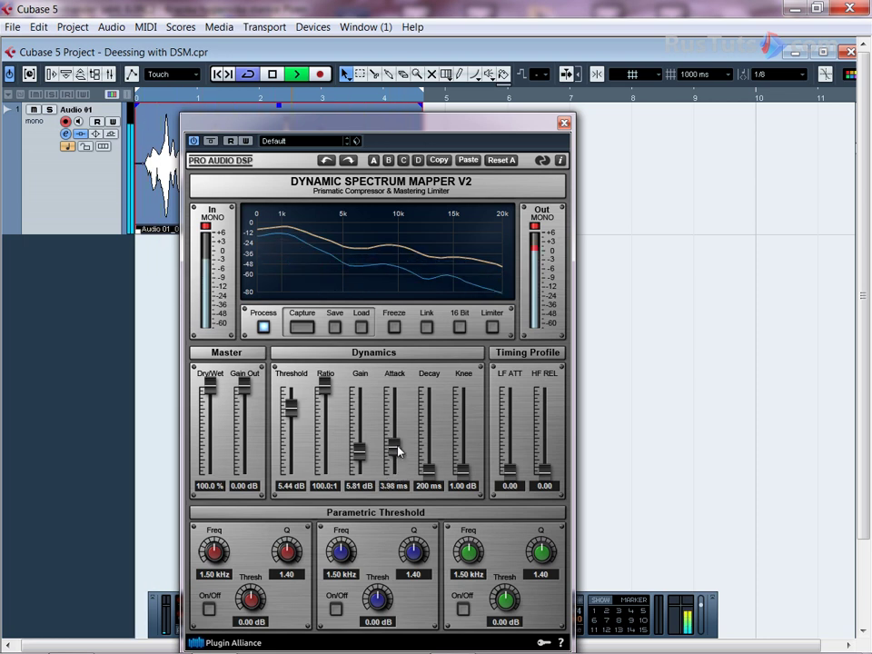
drag(388, 449, 398, 443)
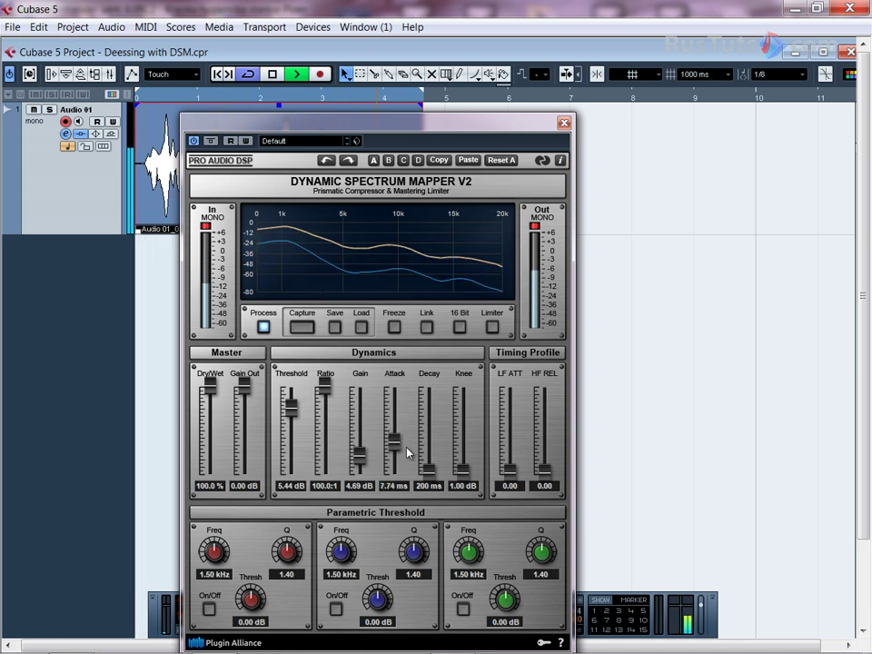
drag(466, 473, 545, 426)
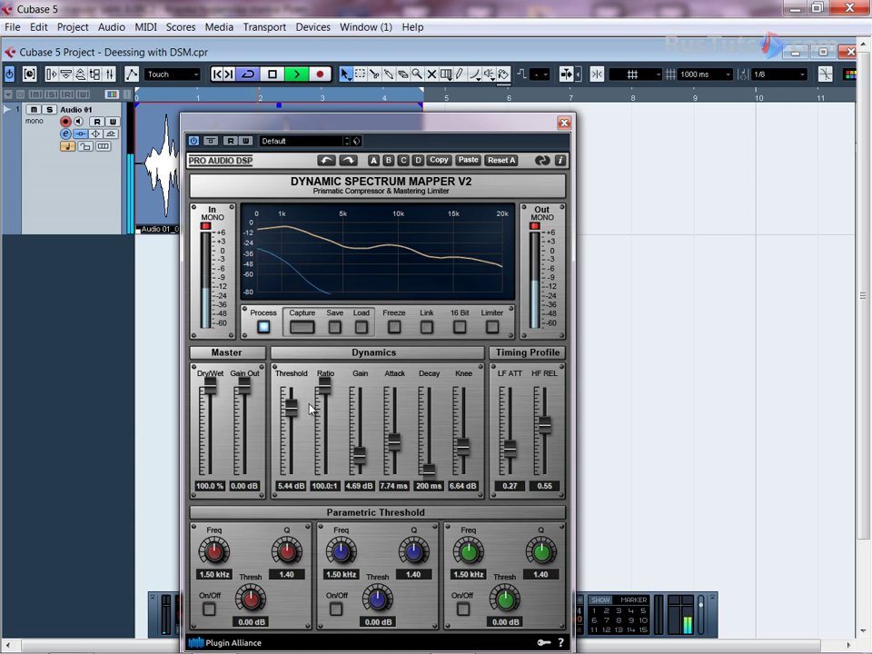
key(space)
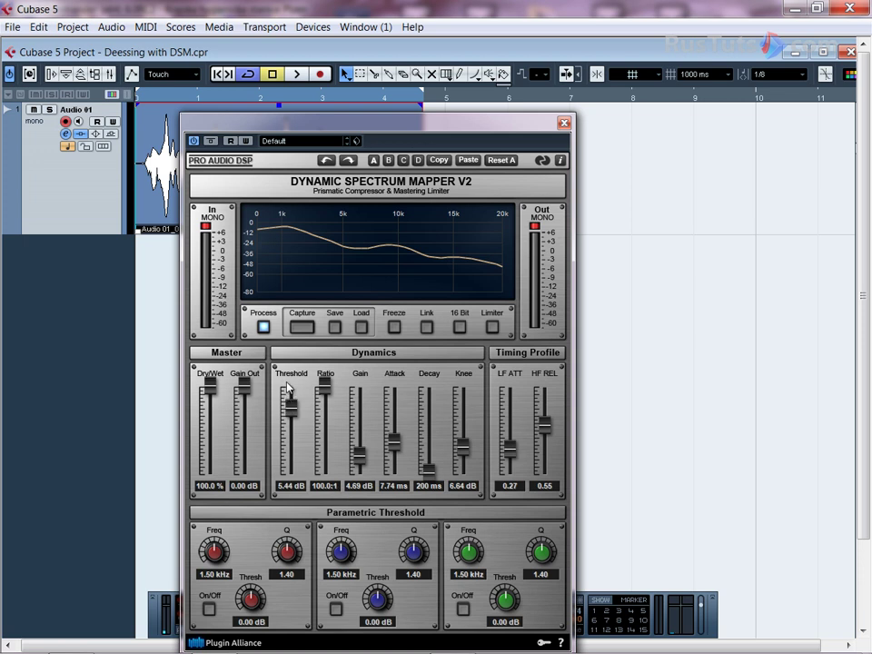
- Soften the de-essing by setting the ratio to 2.76:1 and the threshold to 4.31 dB, and play back the clip
key(space)
drag(323, 383, 329, 443)
drag(288, 409, 291, 414)
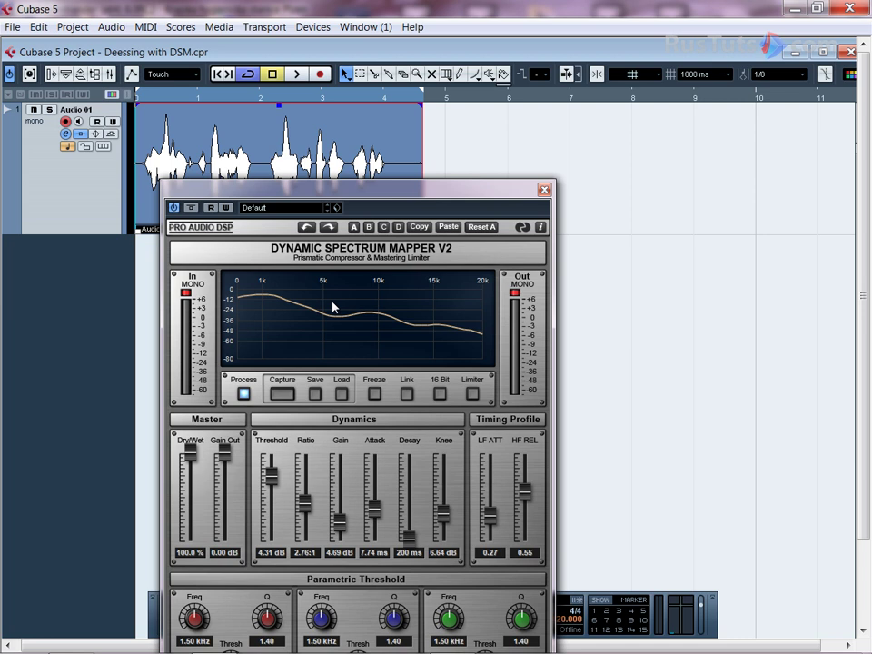
key(space)
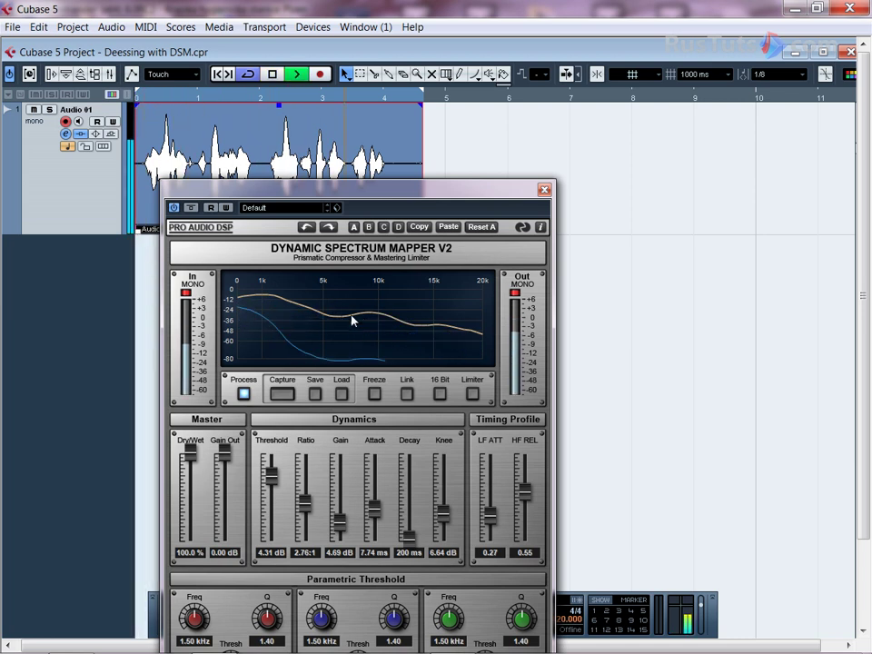
- Compare the vocal with and without de-essing by toggling the plug-in's bypass during playback, then stop with the effect active
click(190, 208)
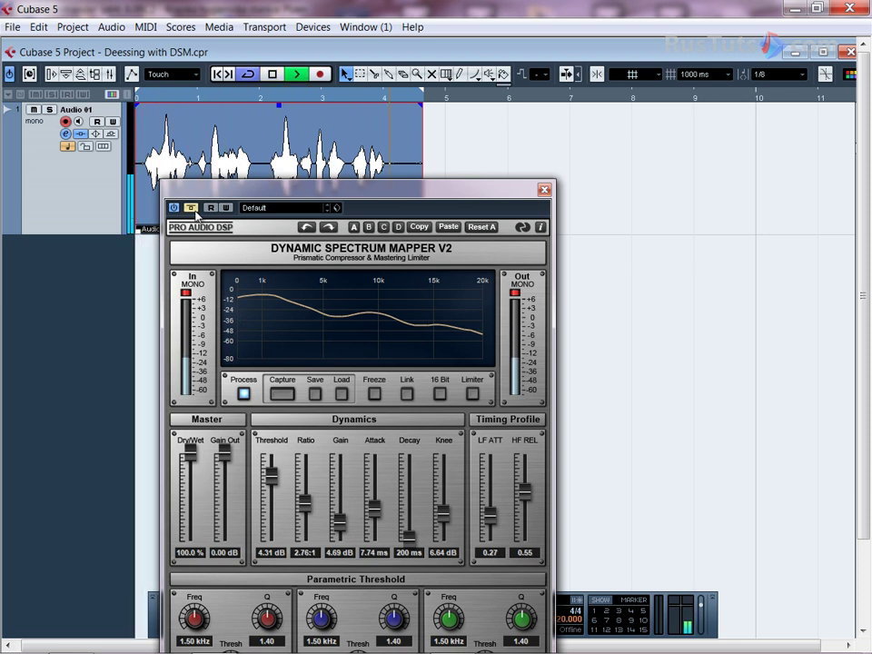
click(191, 208)
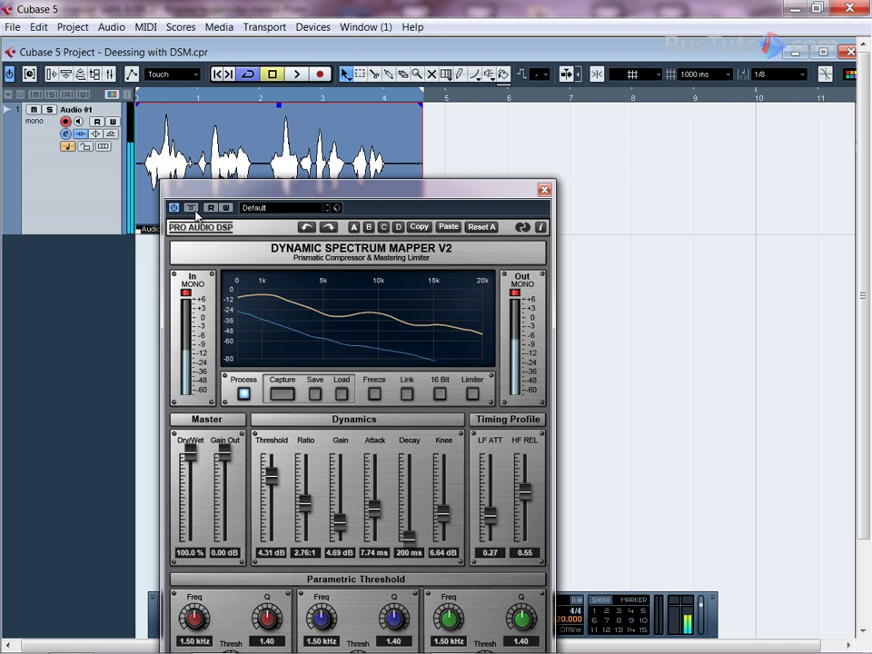
key(space)
key(space)
click(194, 210)
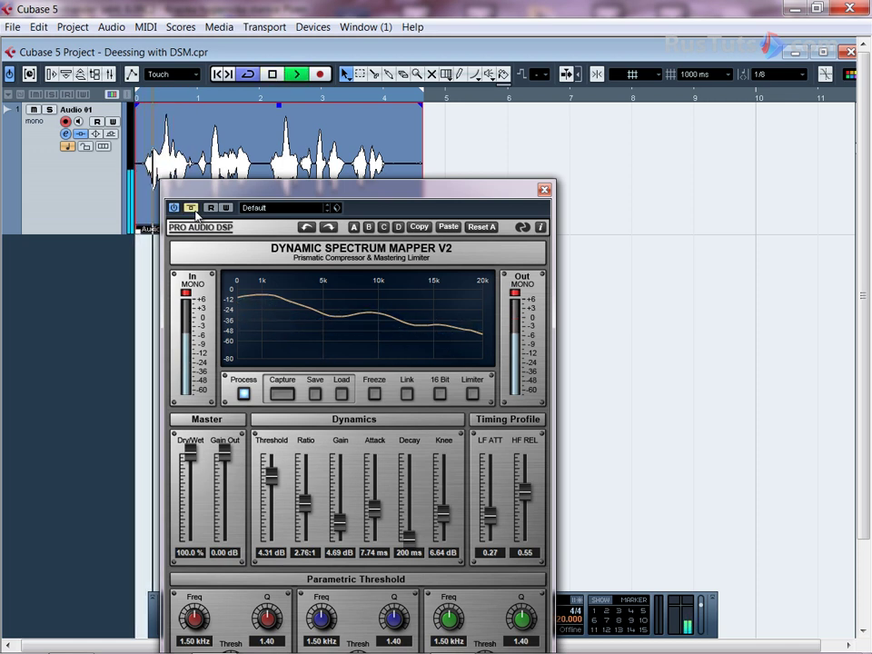
click(195, 212)
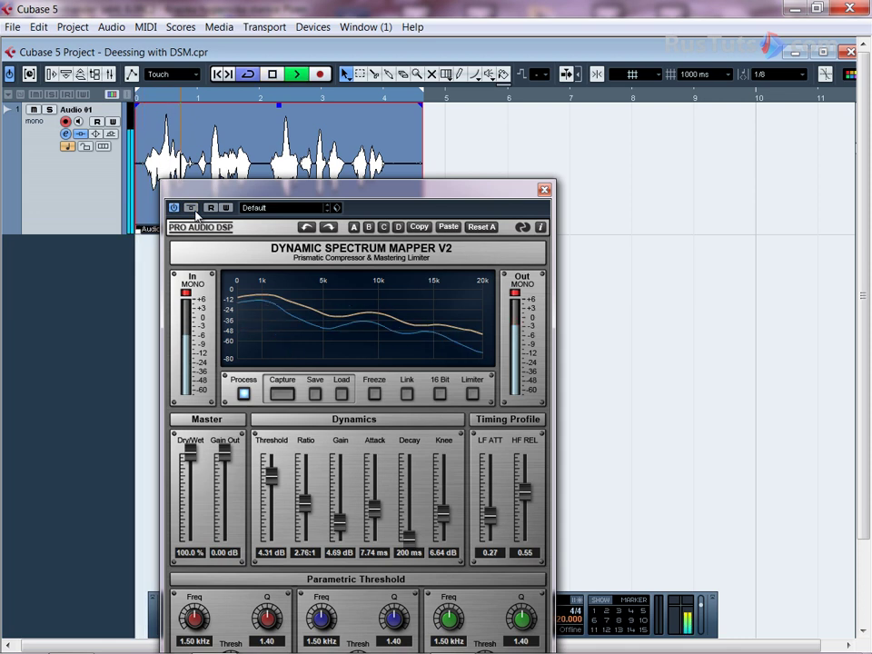
key(space)
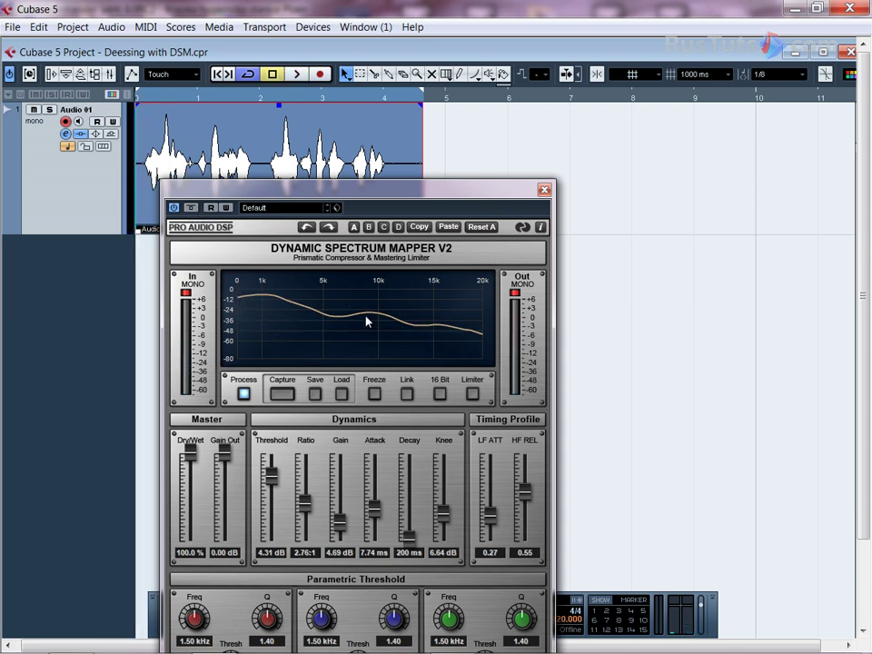
- Reposition the Dynamic Spectrum Mapper window to show its full interface beside the beginning of the vocal clip
drag(347, 190, 465, 108)
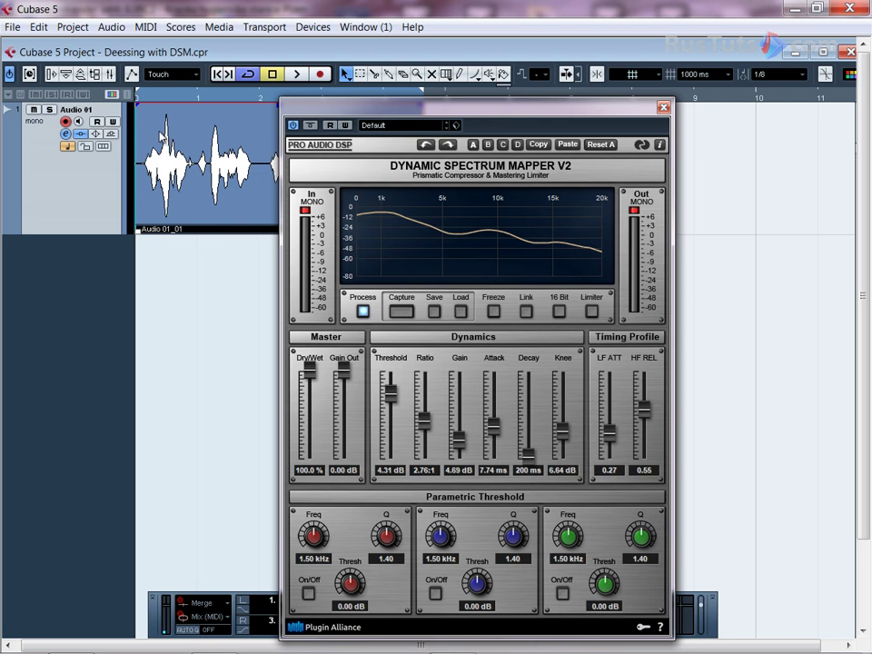
drag(368, 107, 434, 108)
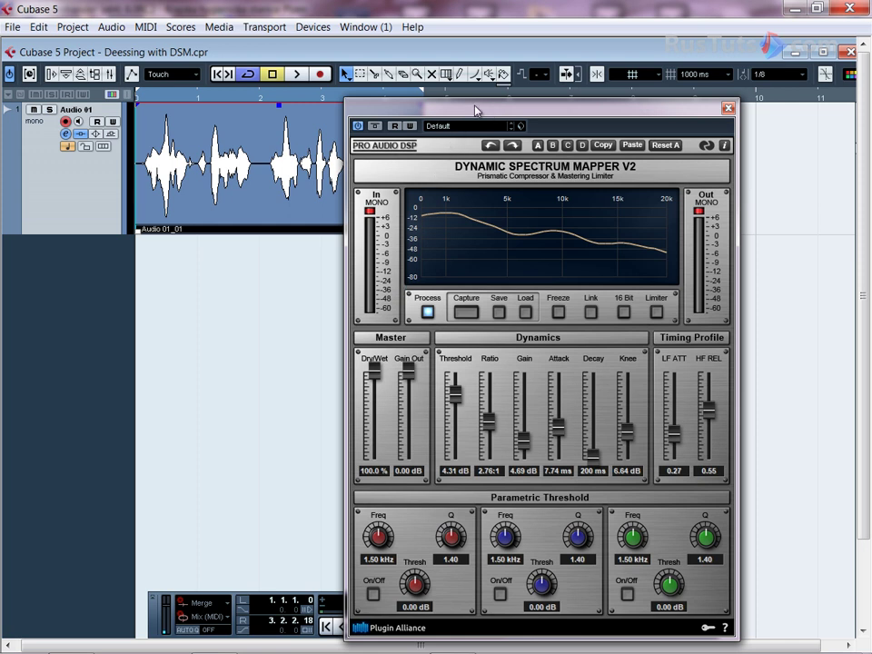
drag(489, 114, 449, 112)
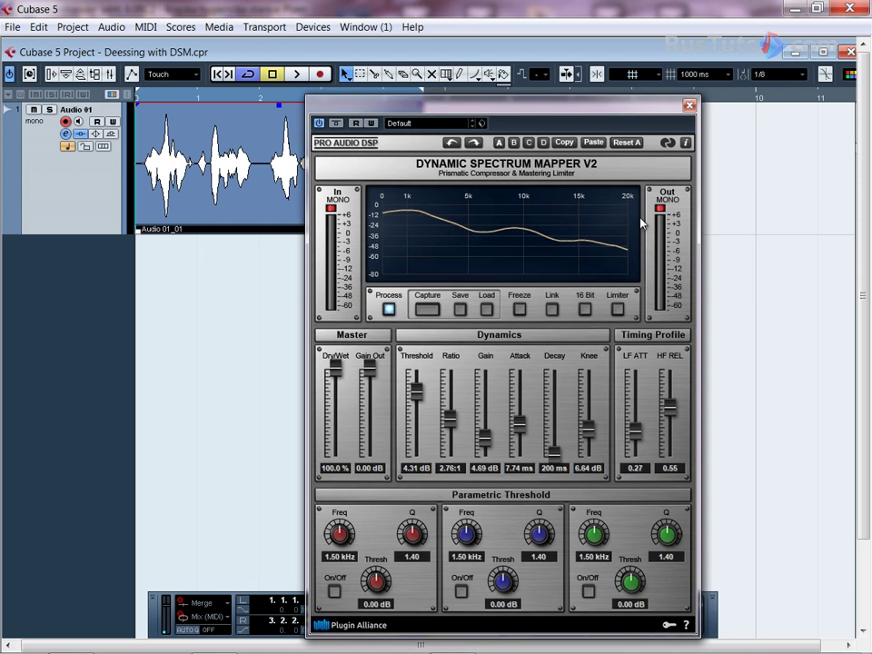